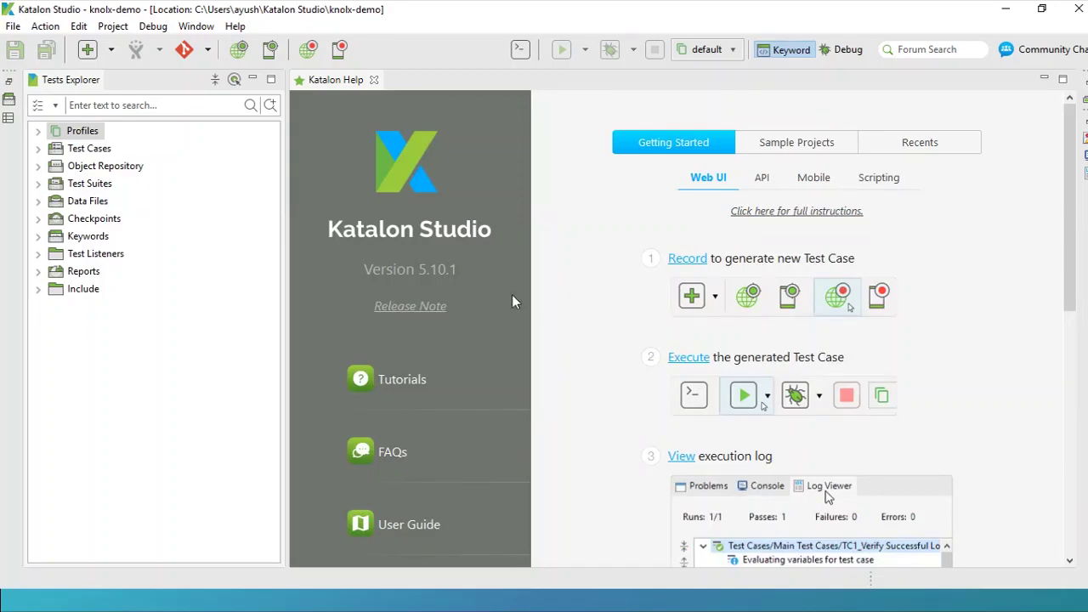
pyautogui.scroll(-2, 545, 294)
pyautogui.scroll(1, 545, 294)
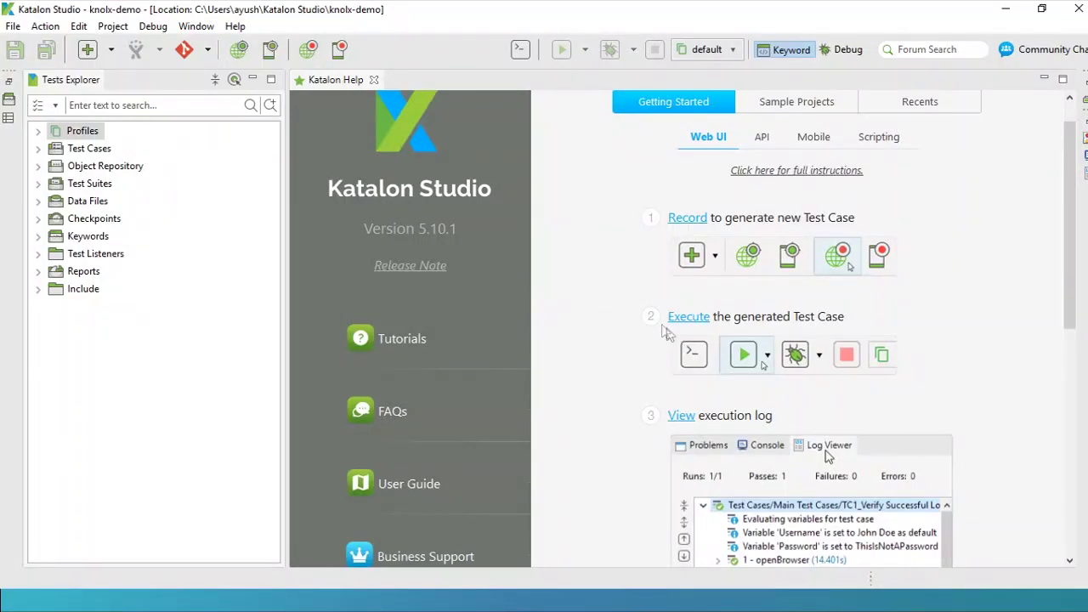
pyautogui.scroll(-1, 629, 440)
pyautogui.scroll(2, 621, 436)
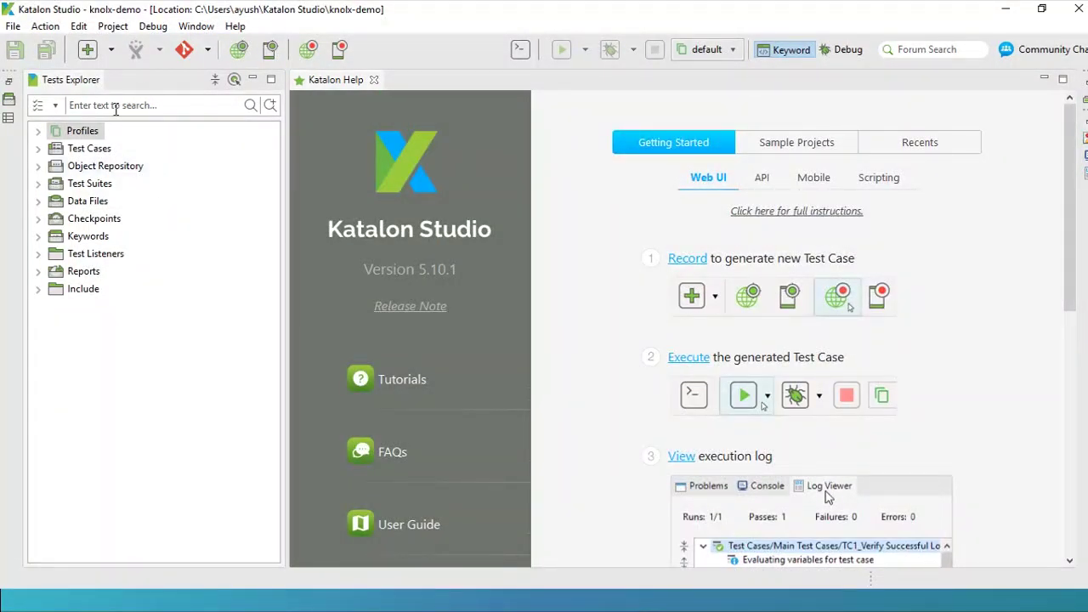
# Step: Expand Test Suites and the Object Repository, and open the Test case 1 GET request
pyautogui.click(37, 184)
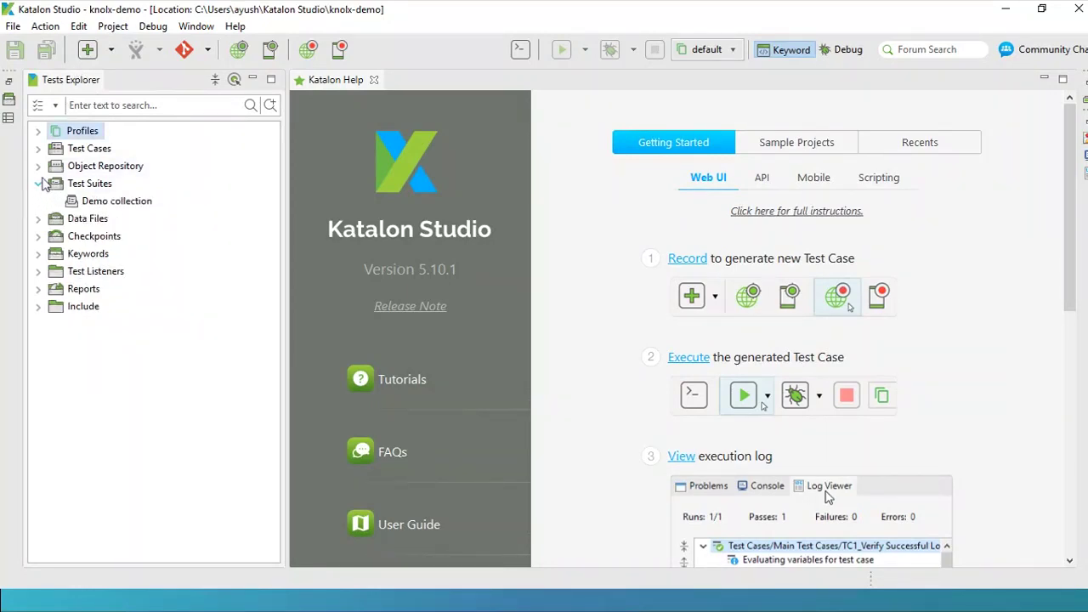
pyautogui.click(38, 169)
pyautogui.click(82, 184)
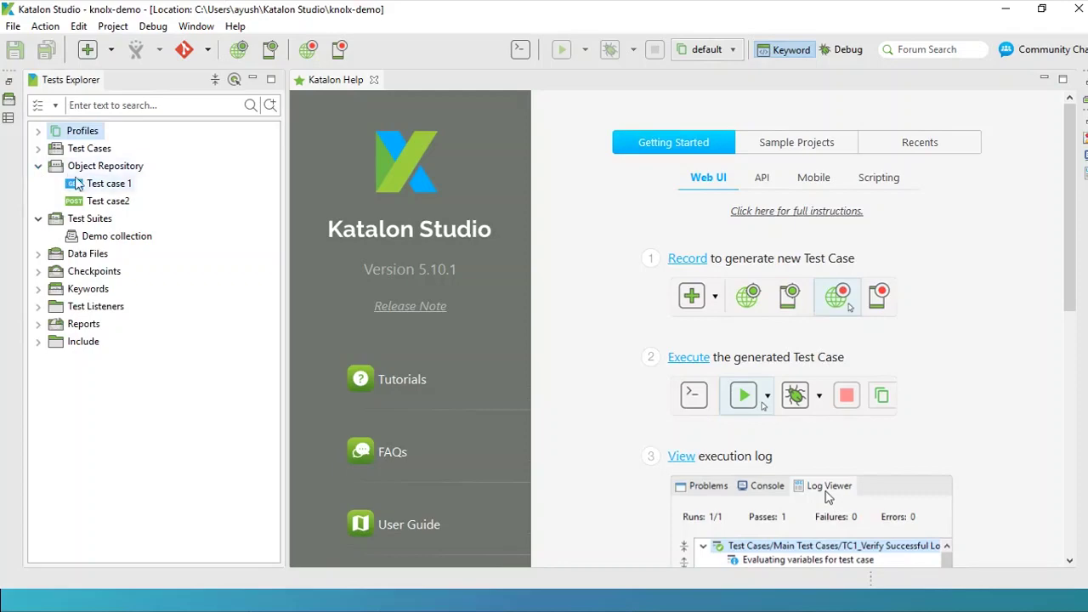
pyautogui.doubleClick(82, 185)
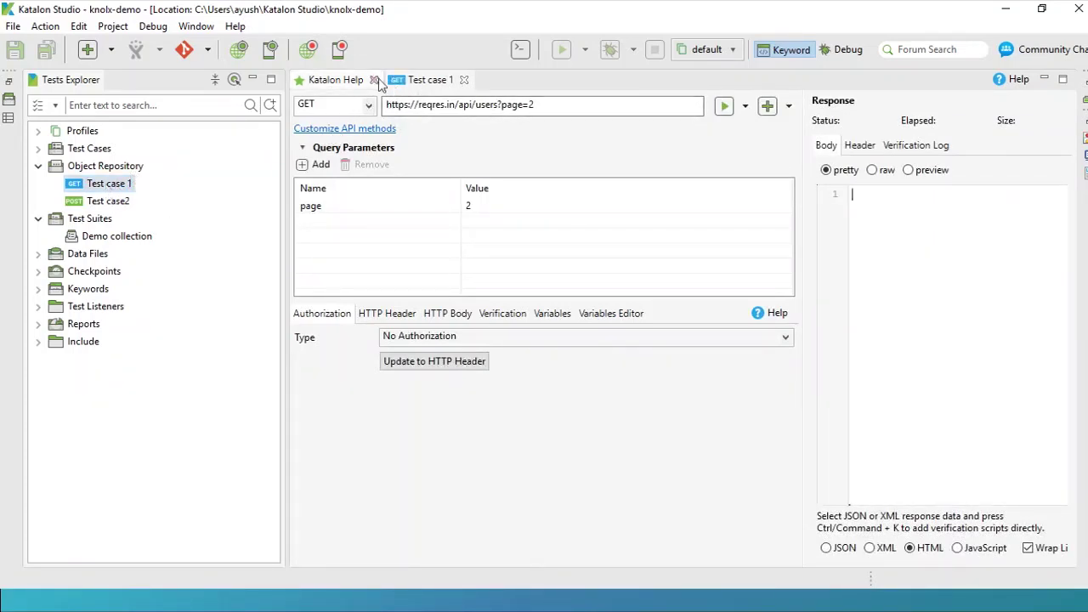
pyautogui.click(370, 106)
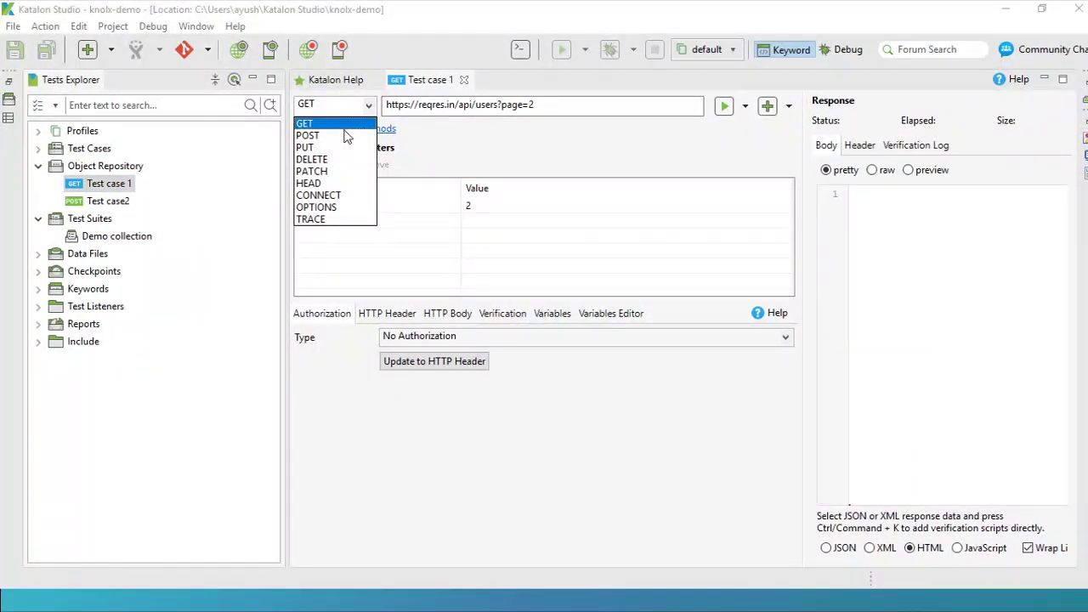
pyautogui.click(578, 104)
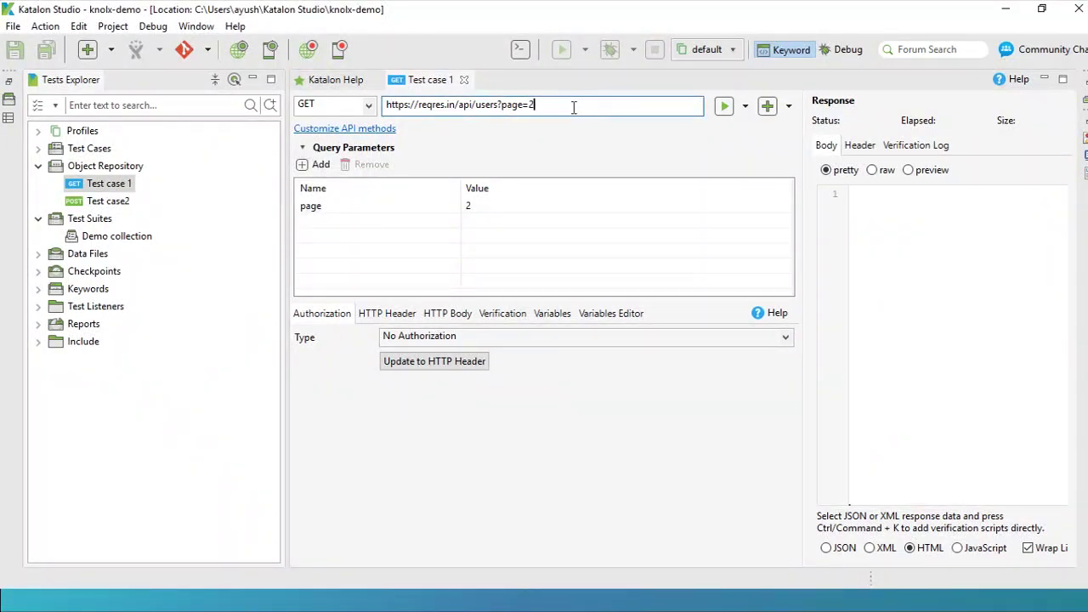
pyautogui.click(722, 107)
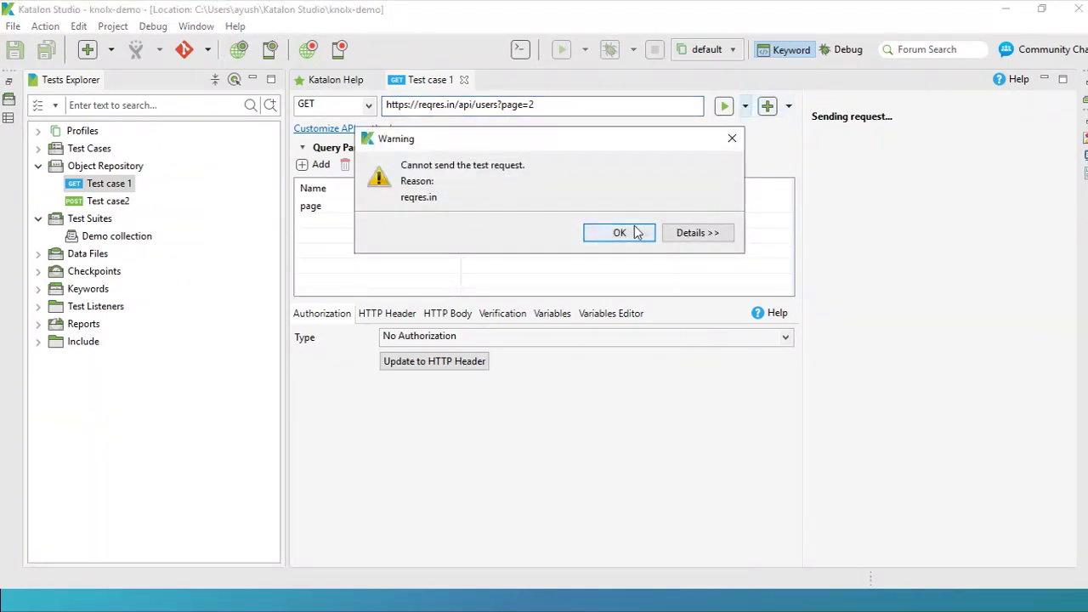
pyautogui.click(619, 232)
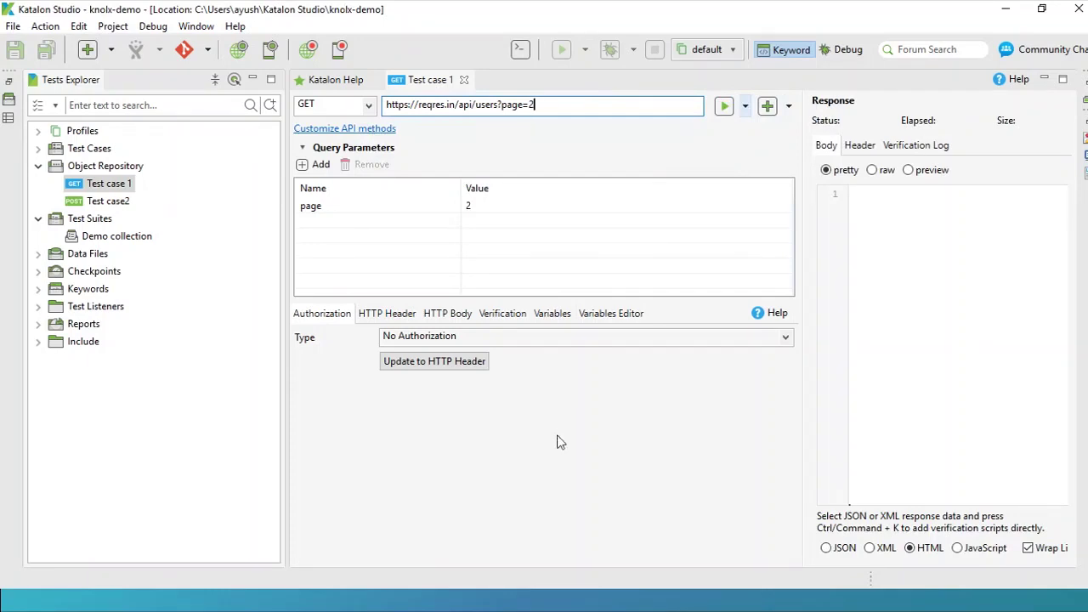
pyautogui.hotkey('alt', 'Tab')
pyautogui.hotkey('alt', 'Tab')
pyautogui.hotkey('alt', 'Tab')
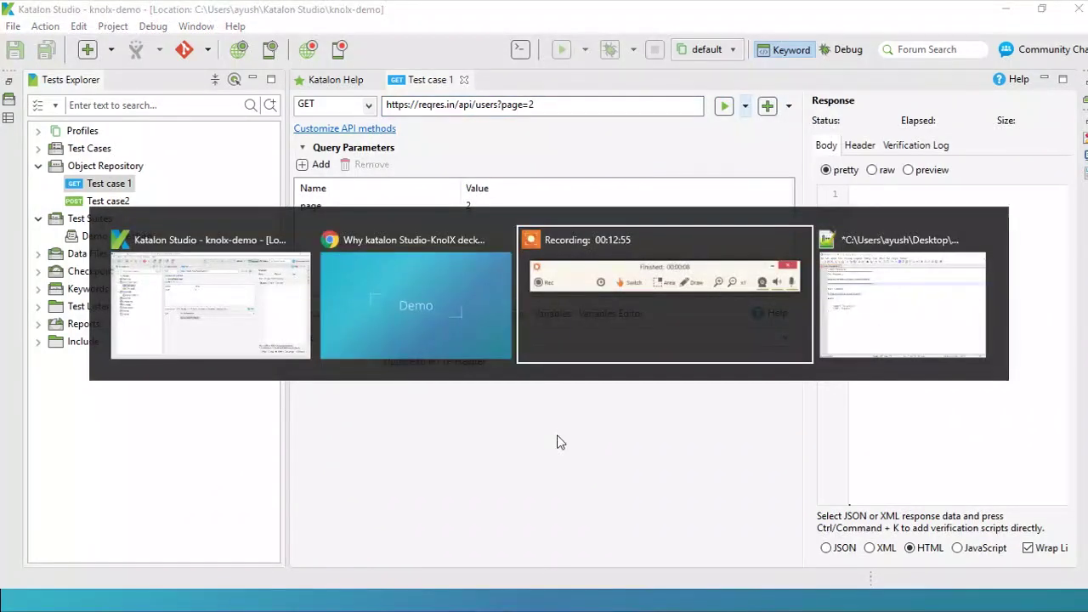
pyautogui.hotkey('alt', 'Tab')
pyautogui.hotkey('alt', 'Tab')
pyautogui.hotkey('alt', 'Tab')
pyautogui.hotkey('alt', 'Tab')
pyautogui.hotkey('alt', 'Tab')
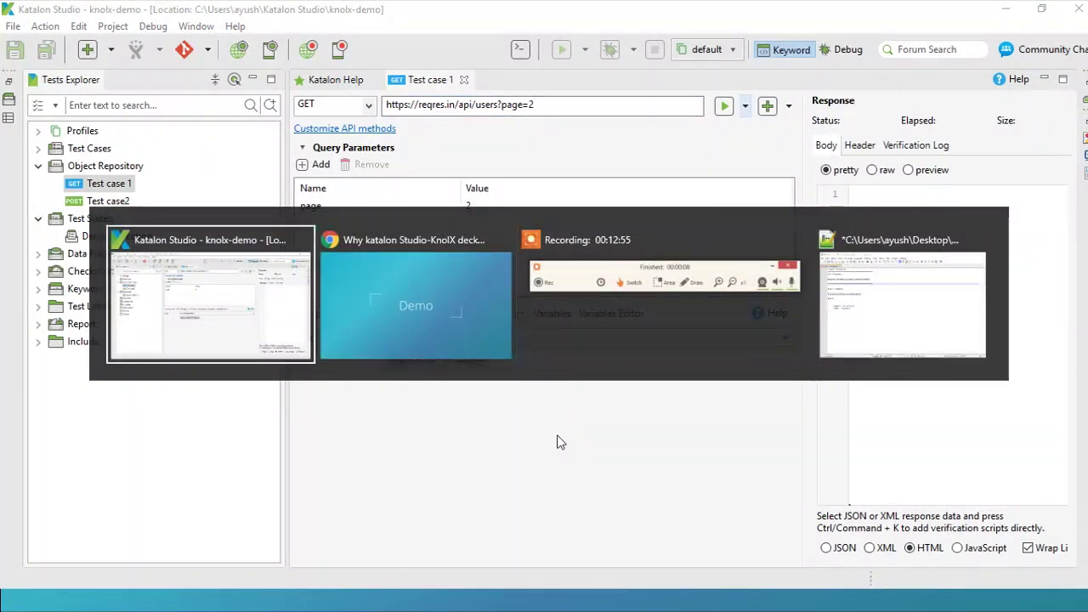
pyautogui.moveTo(552, 605)
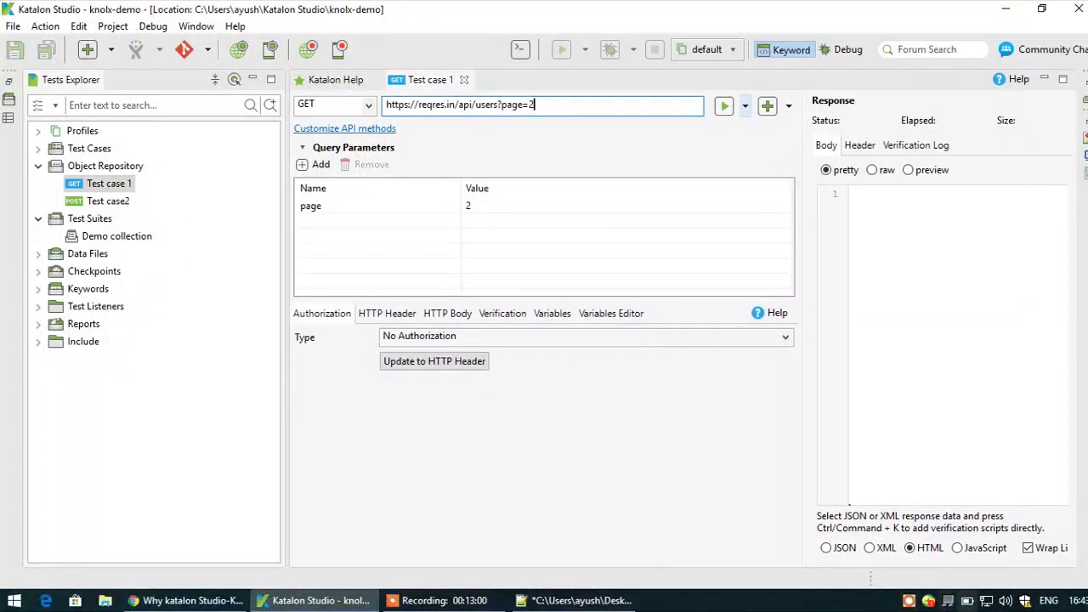
pyautogui.click(724, 107)
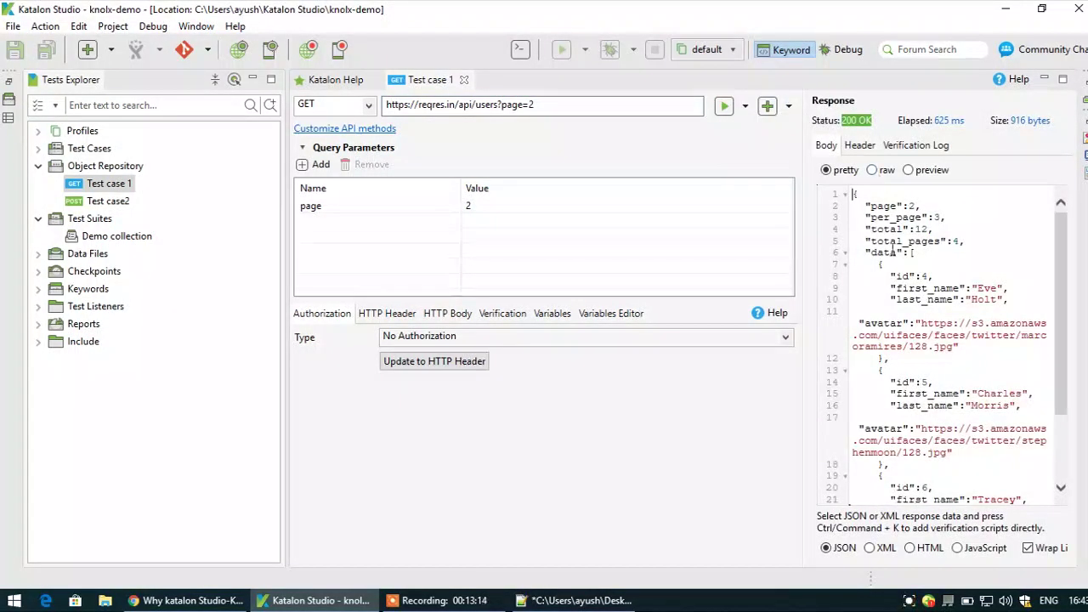
pyautogui.doubleClick(549, 102)
pyautogui.click(549, 103)
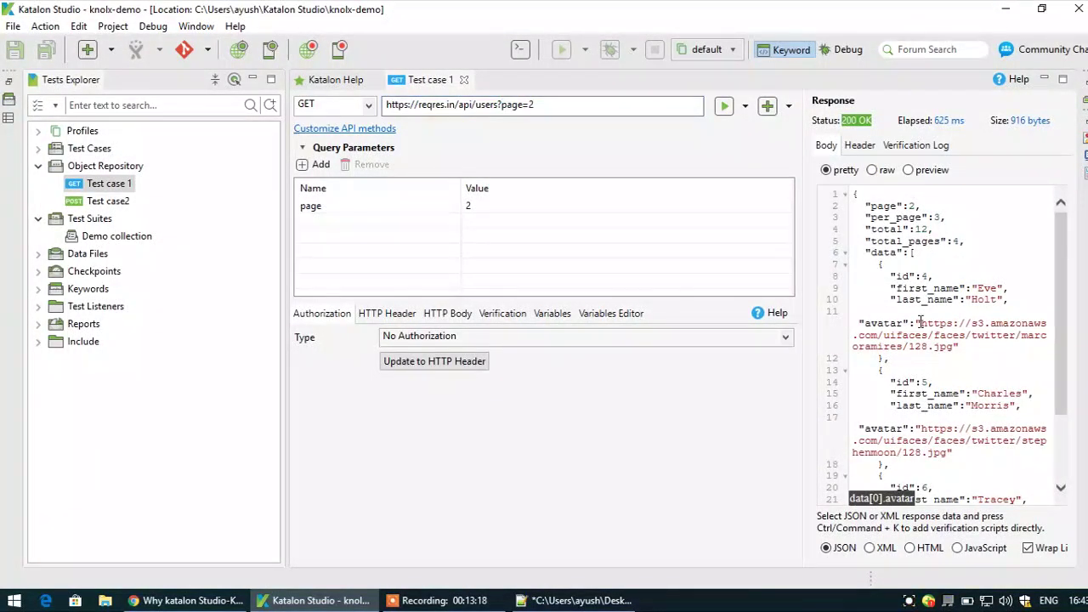
pyautogui.click(97, 202)
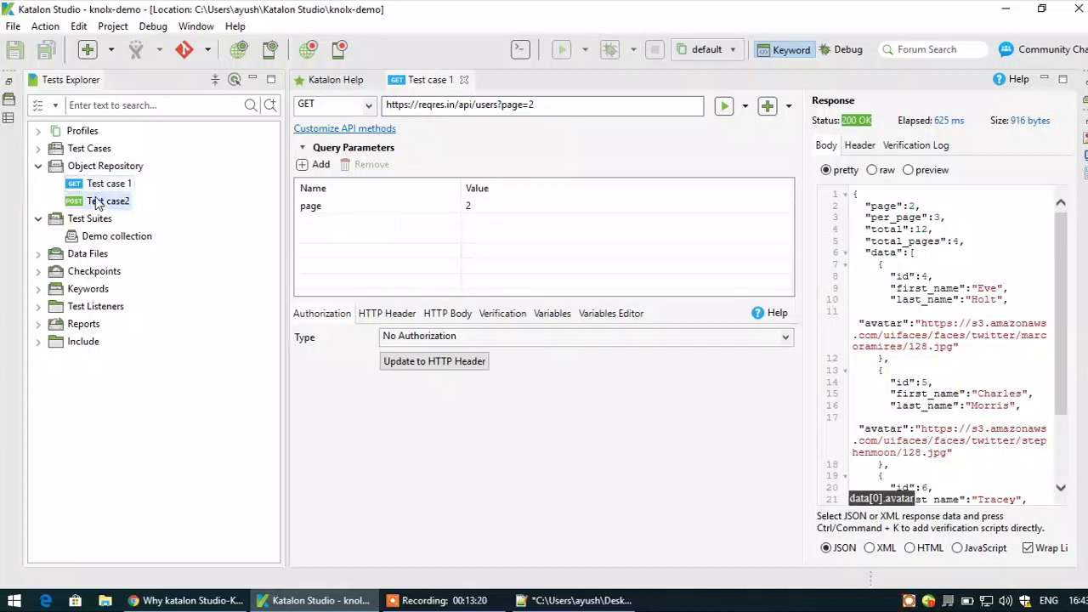
pyautogui.doubleClick(98, 202)
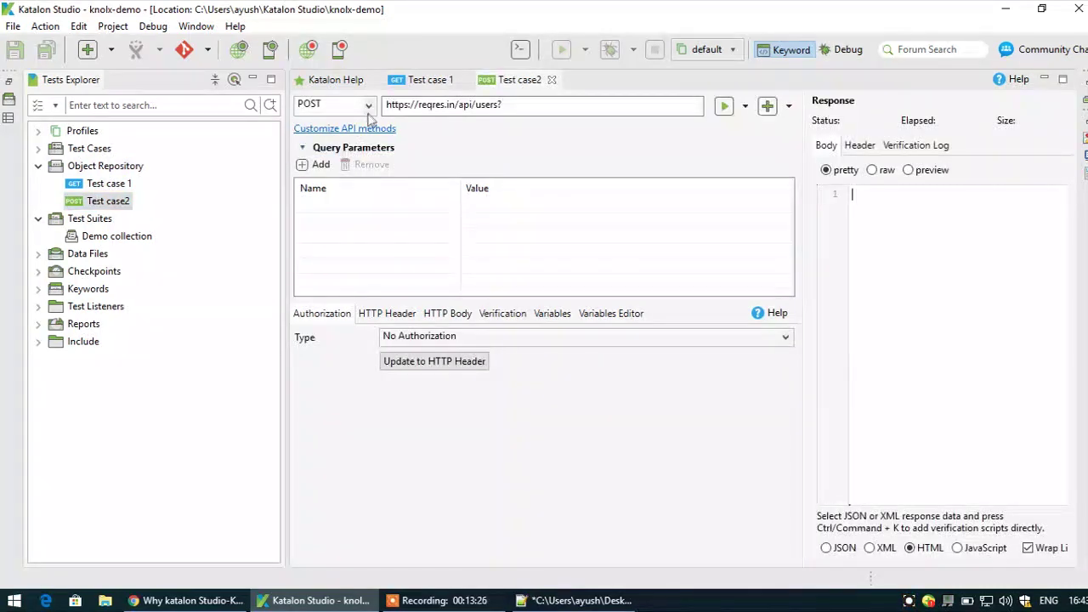
pyautogui.click(369, 106)
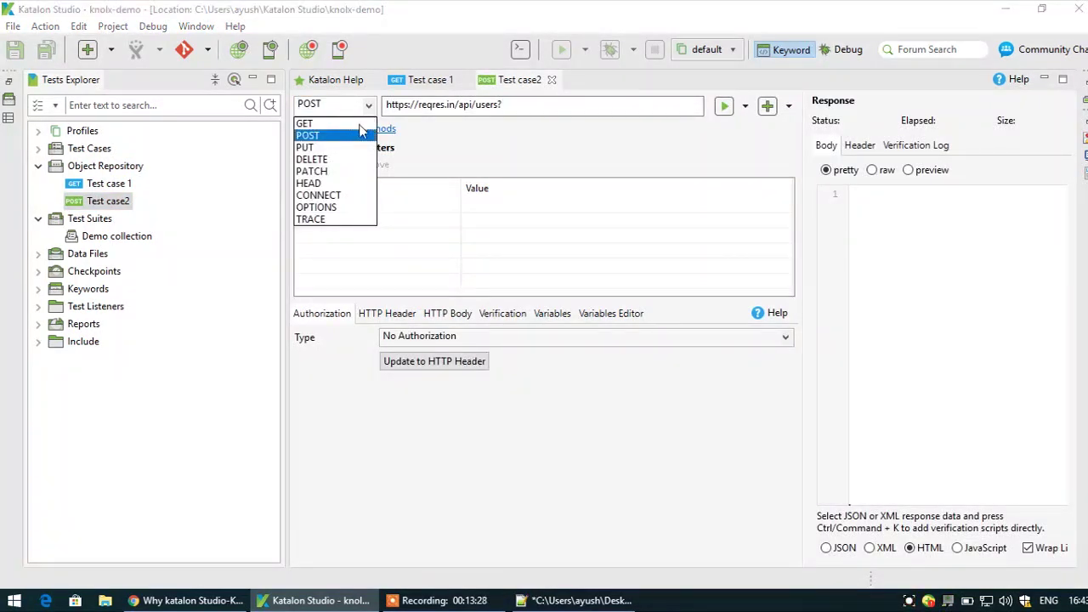
pyautogui.click(371, 106)
pyautogui.click(551, 100)
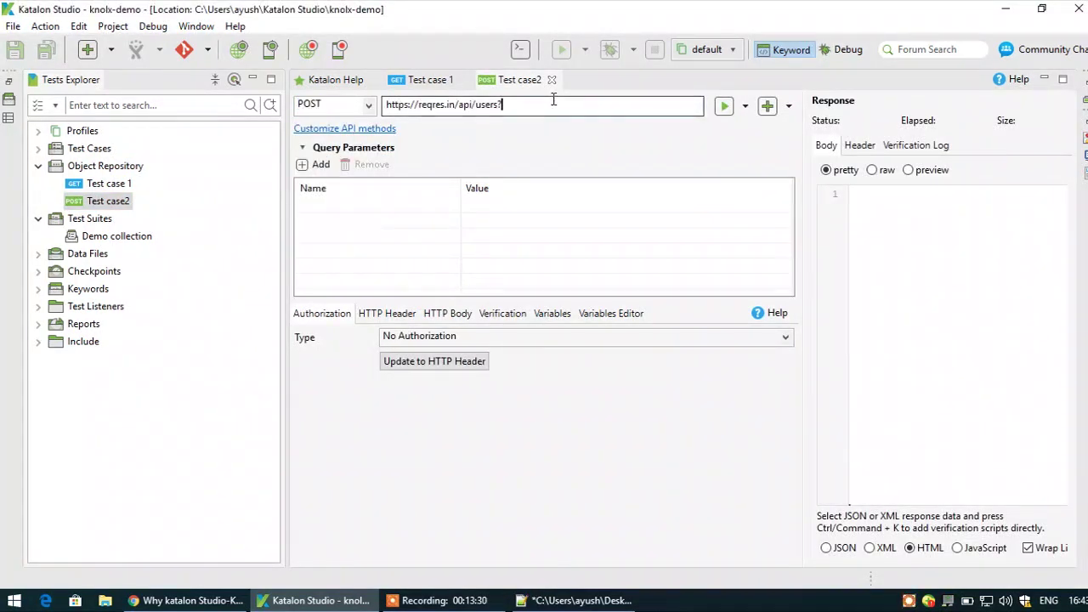
pyautogui.click(448, 313)
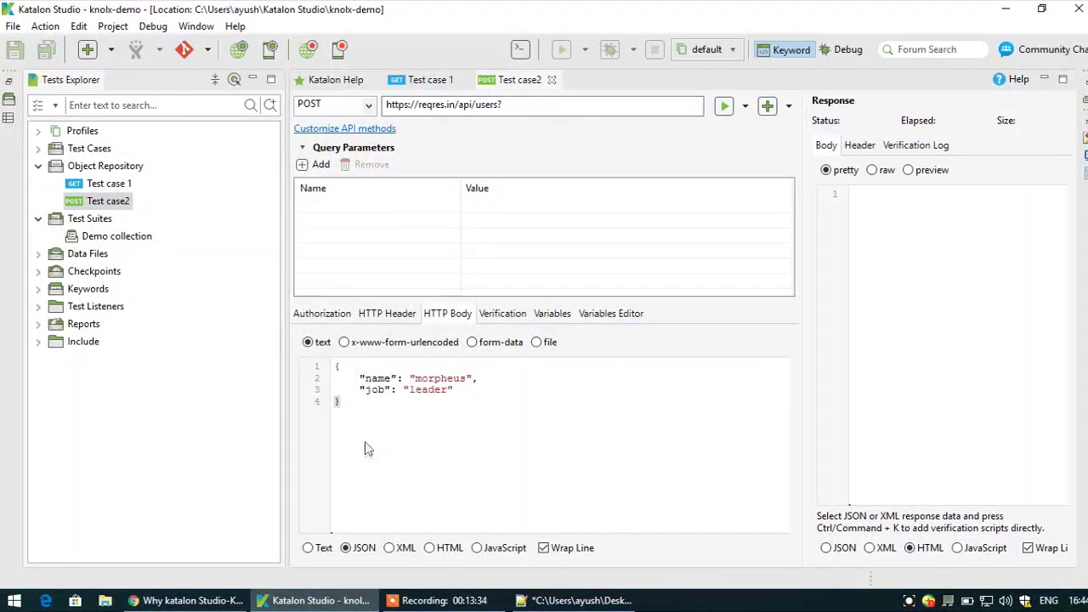
pyautogui.click(725, 105)
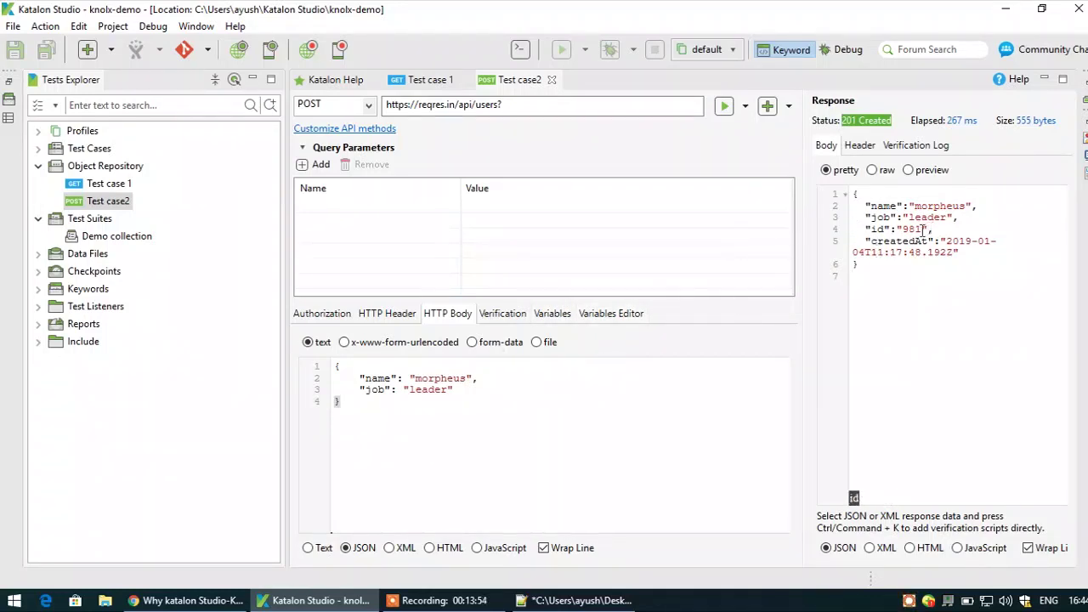
# Step: Open the recent project Jira API Tests with Katalon Studio
pyautogui.click(13, 27)
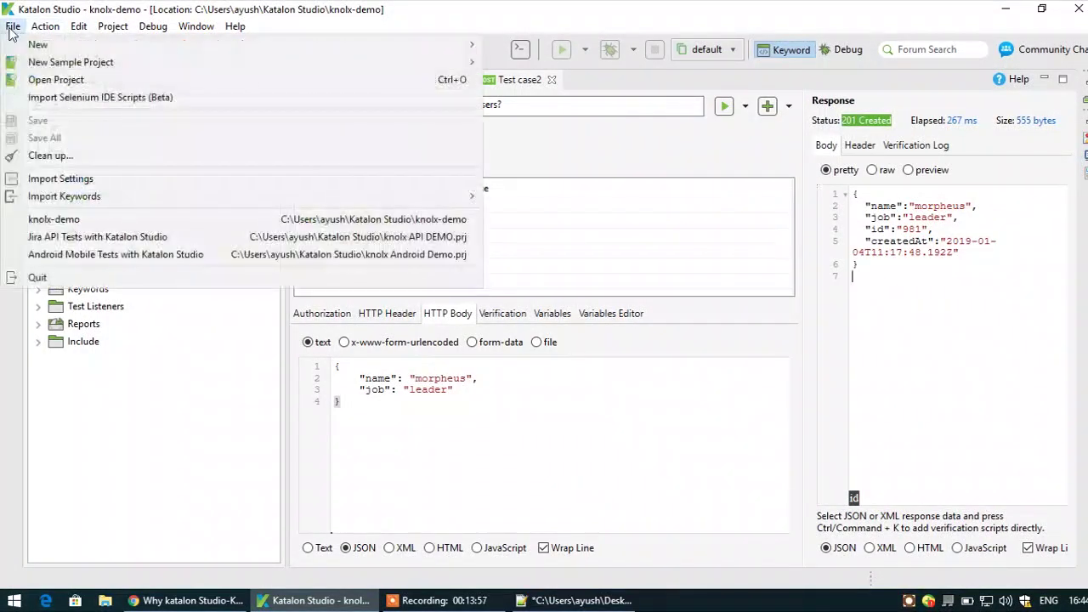
pyautogui.click(71, 239)
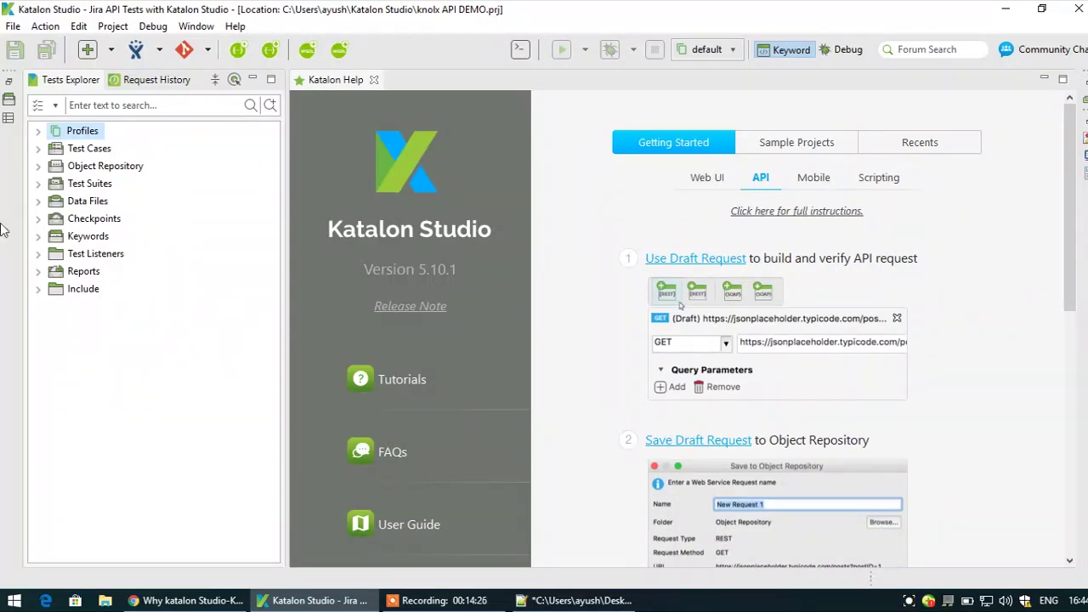
# Step: Open the "Create a new issue with provided information" request under Advance examples, api-2-issue, Create issue, and collapse the Object Repository
pyautogui.click(38, 165)
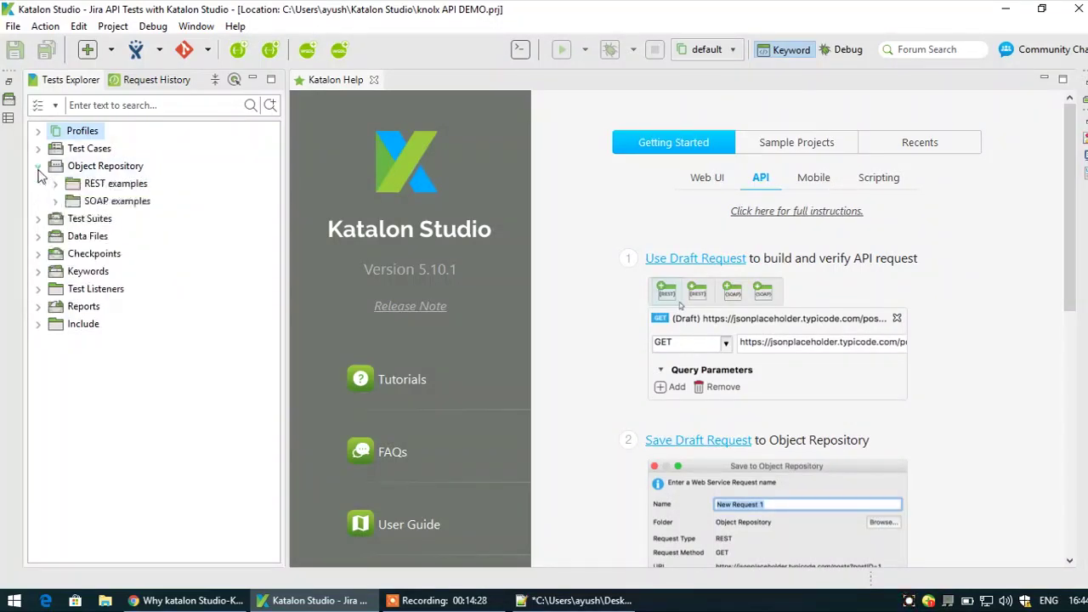
pyautogui.click(54, 184)
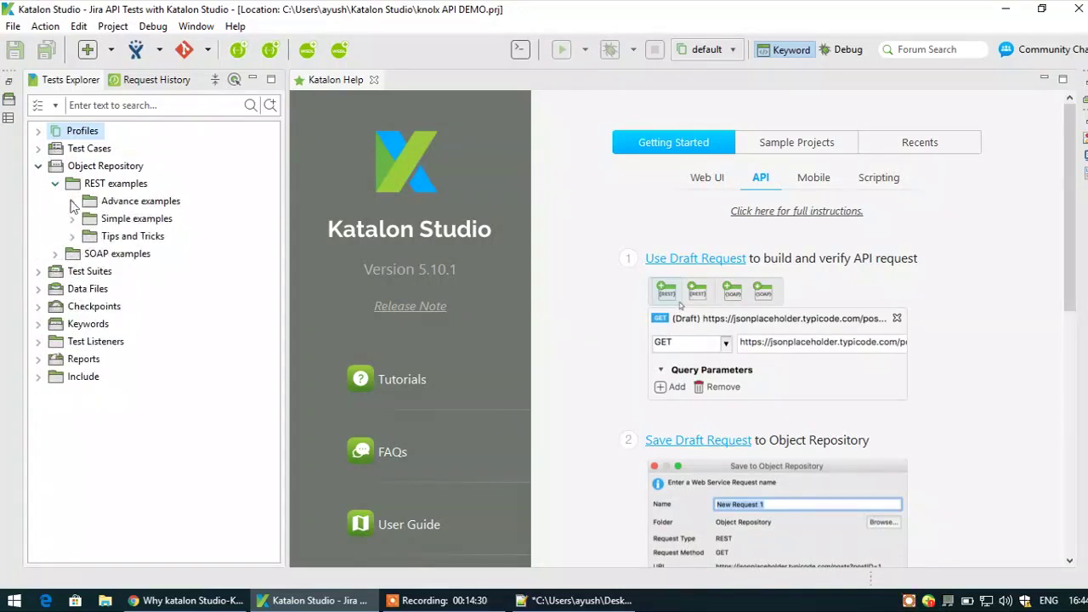
pyautogui.click(73, 203)
pyautogui.click(72, 201)
pyautogui.click(73, 201)
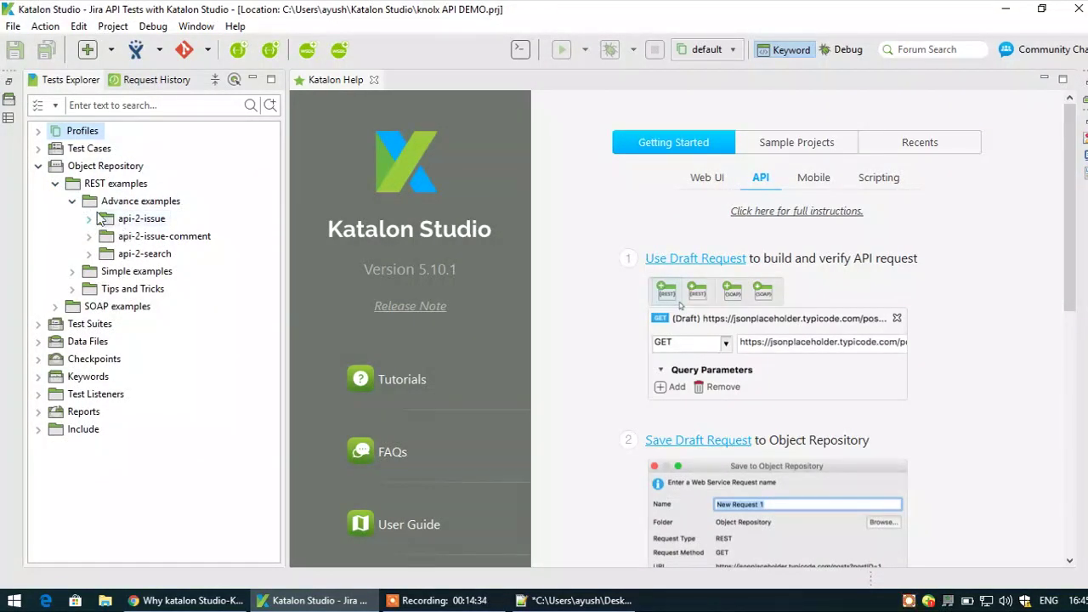
pyautogui.click(88, 218)
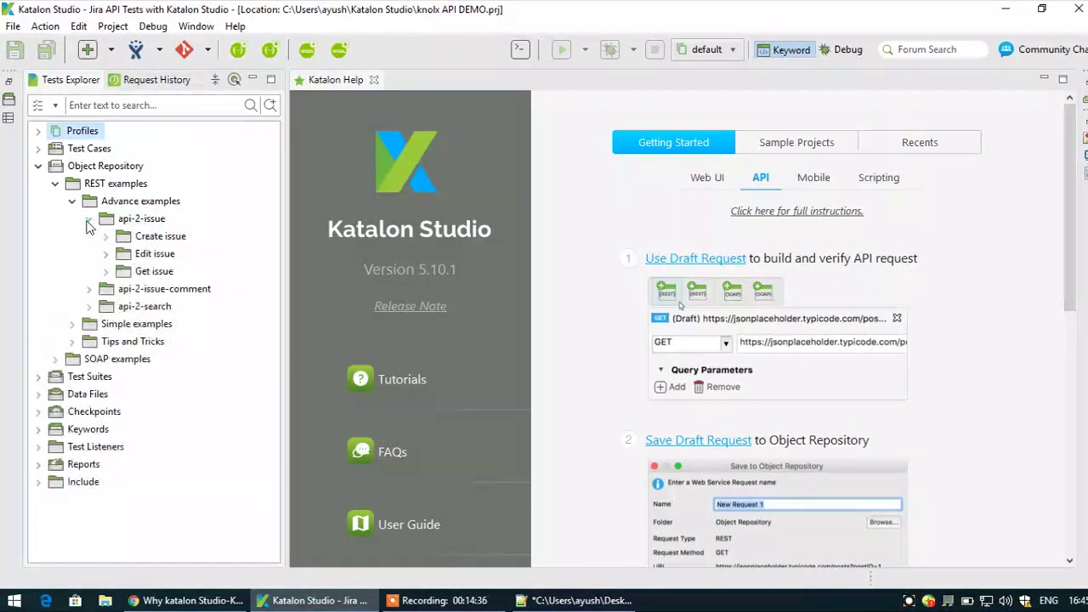
pyautogui.click(105, 237)
pyautogui.click(146, 258)
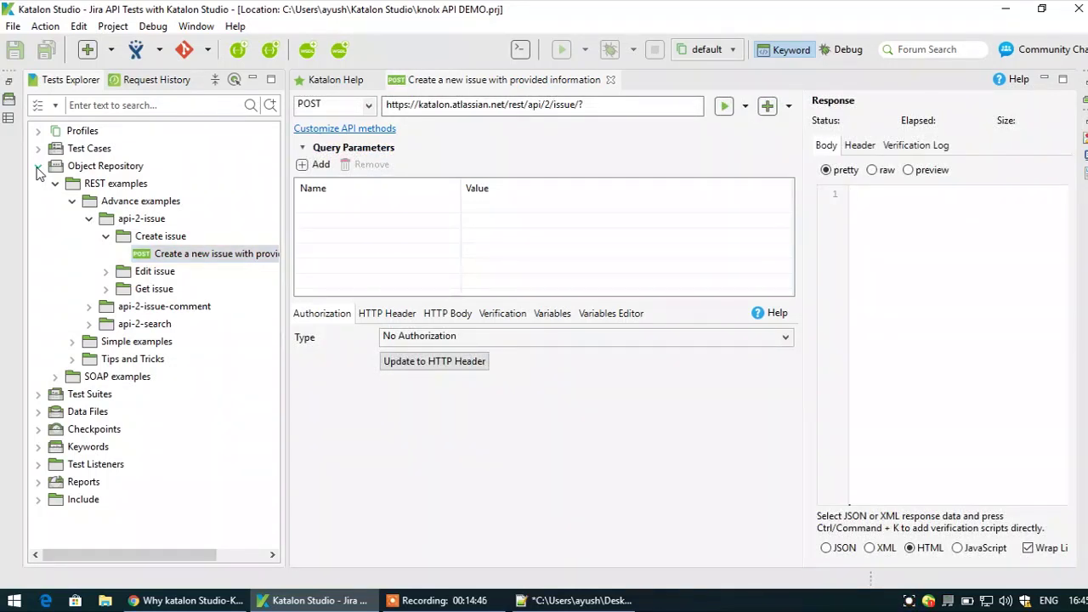
pyautogui.click(38, 167)
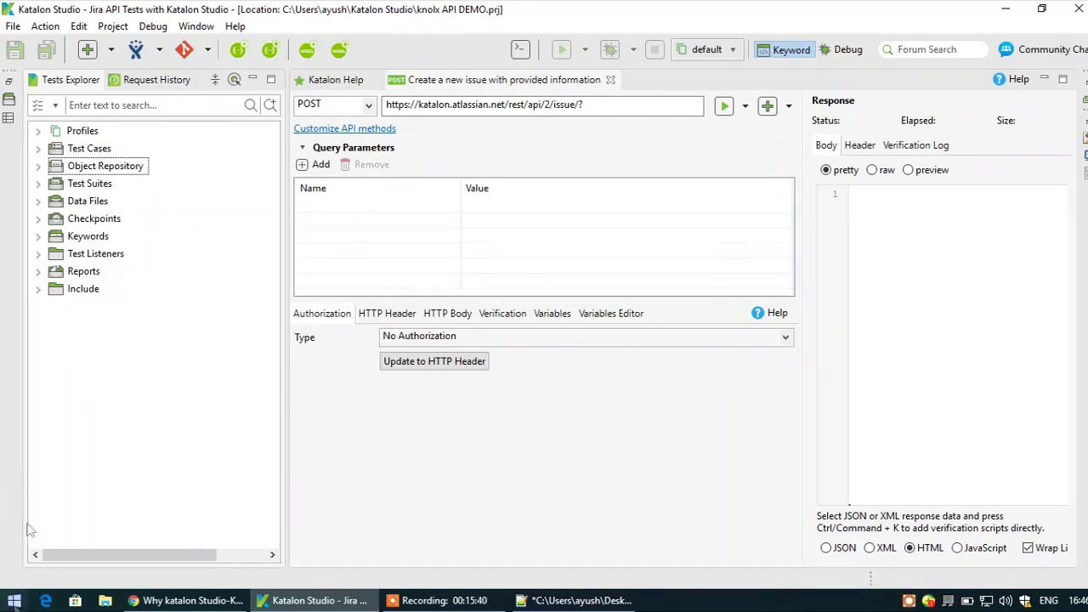
pyautogui.click(208, 50)
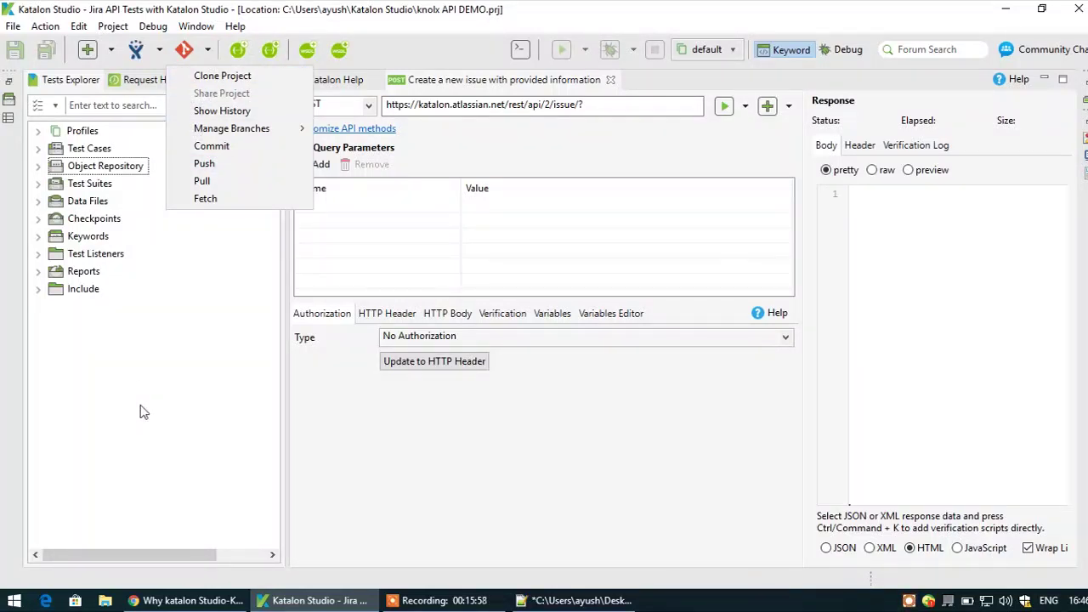
pyautogui.click(143, 412)
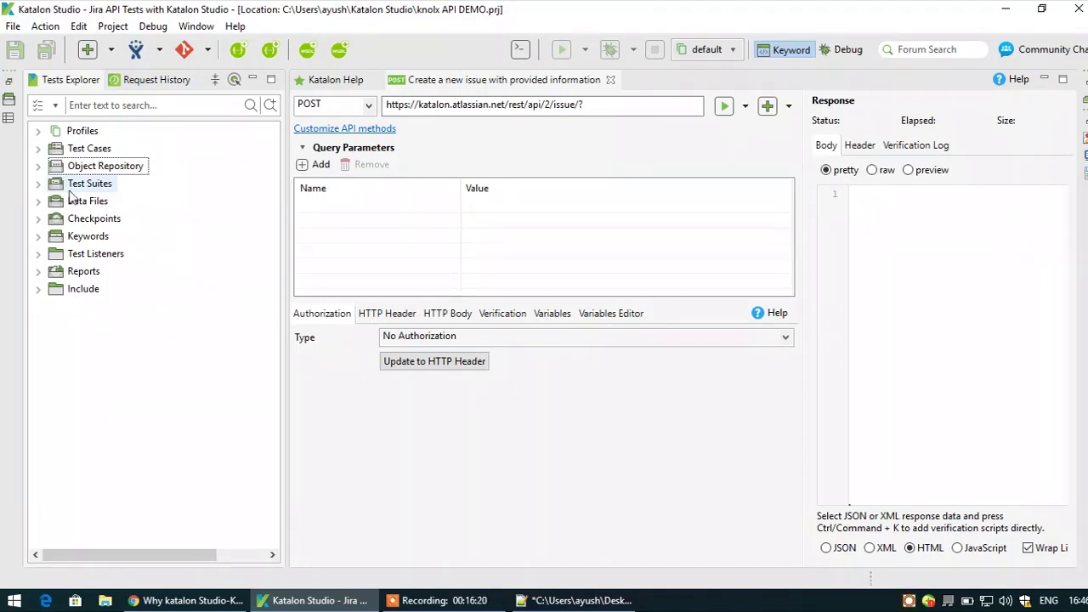
# Step: Open the Data-driven tests suite and the All tests suite under Regression Tests
pyautogui.click(38, 184)
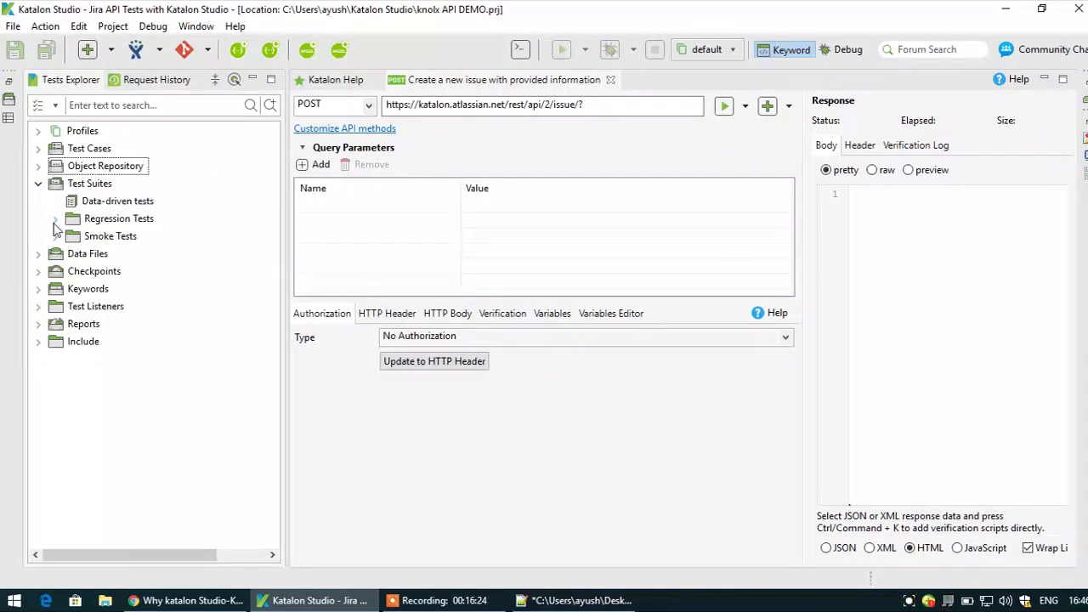
pyautogui.doubleClick(117, 201)
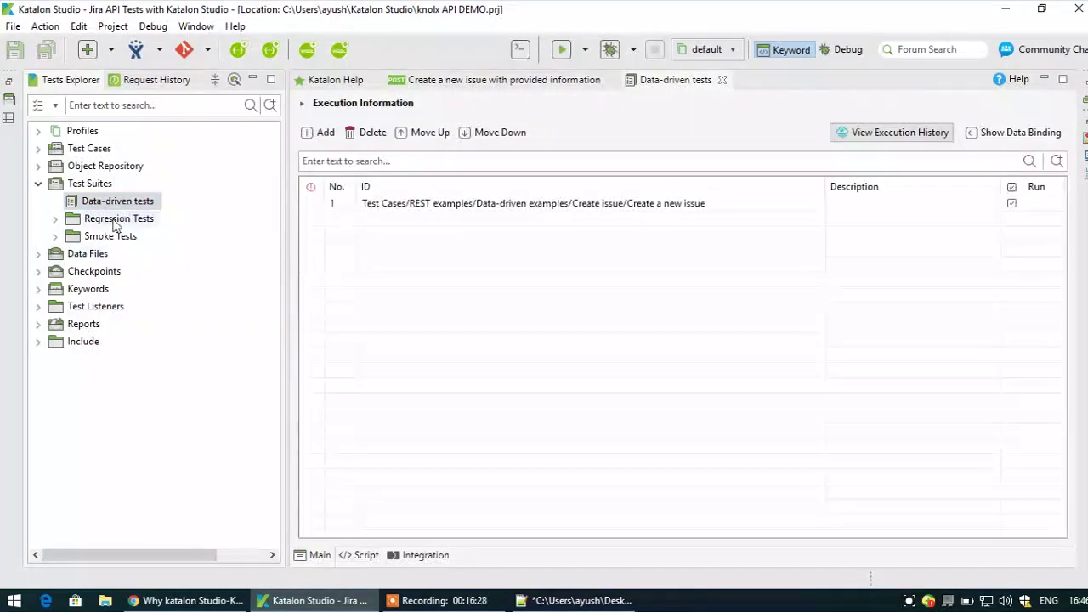
pyautogui.click(54, 220)
pyautogui.doubleClick(115, 236)
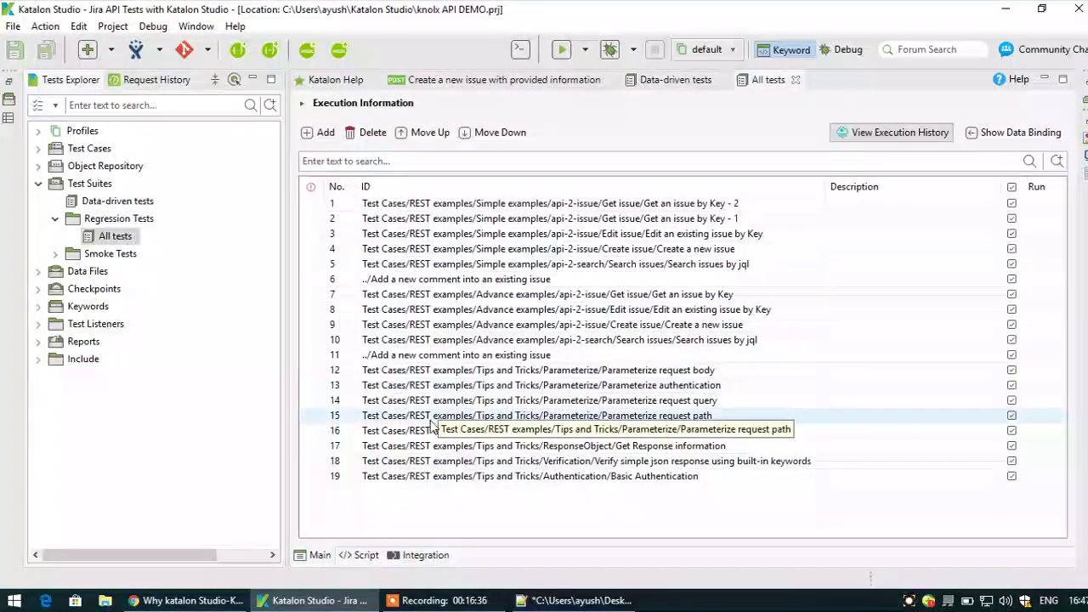
# Step: Run the All tests regression suite and dismiss the job progress overlay
pyautogui.click(568, 54)
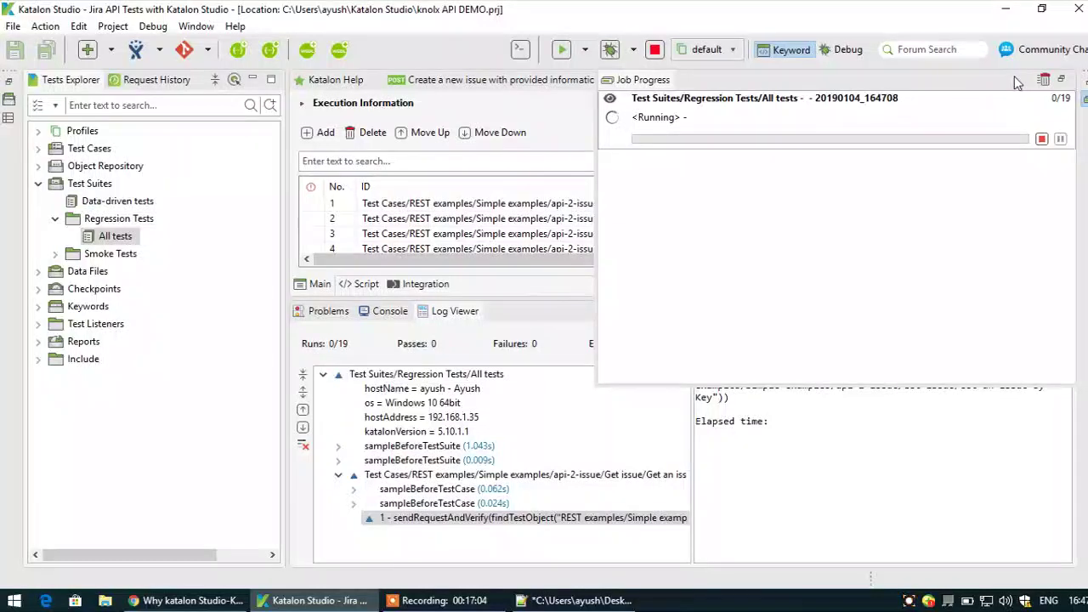
pyautogui.click(557, 476)
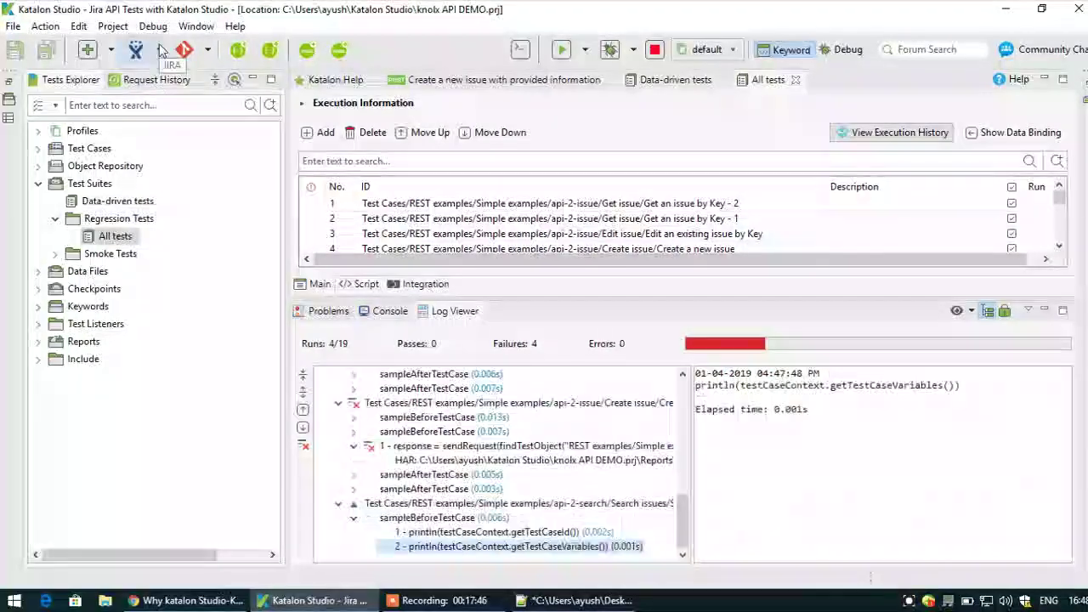
pyautogui.click(206, 51)
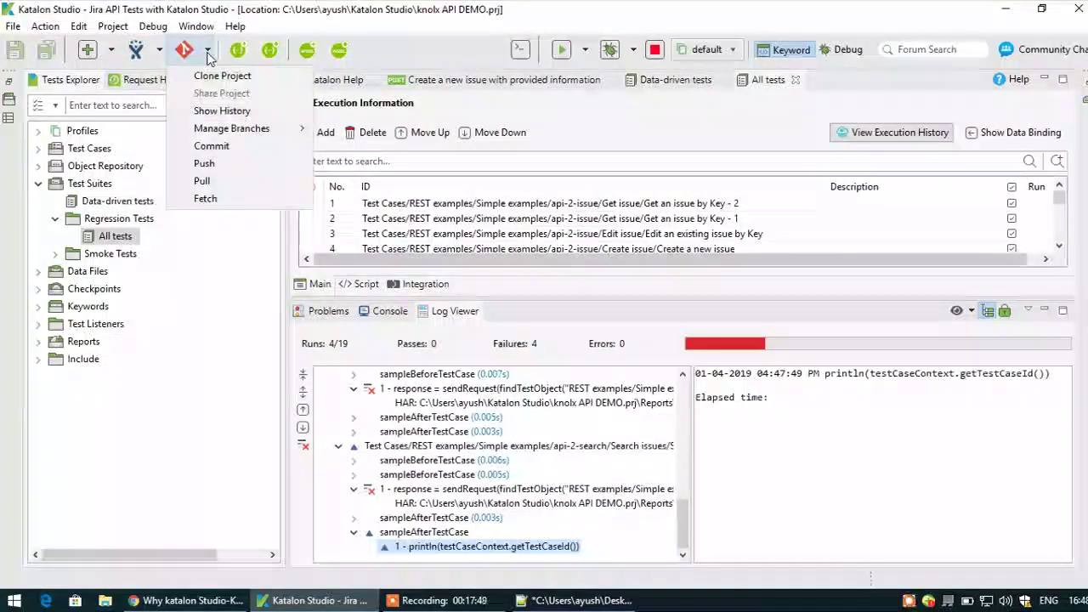
pyautogui.click(157, 54)
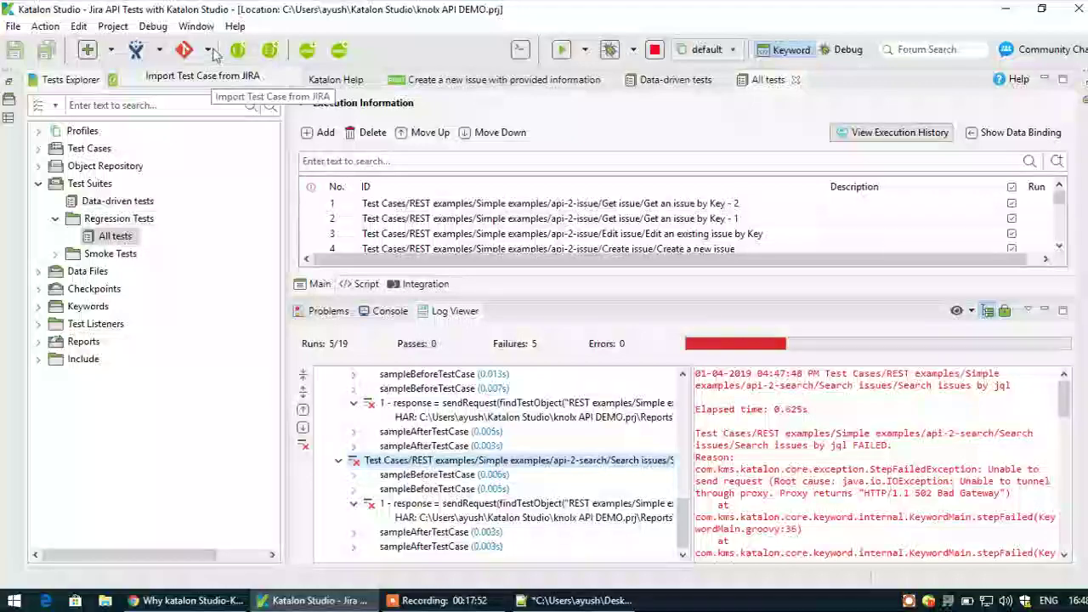
pyautogui.click(188, 53)
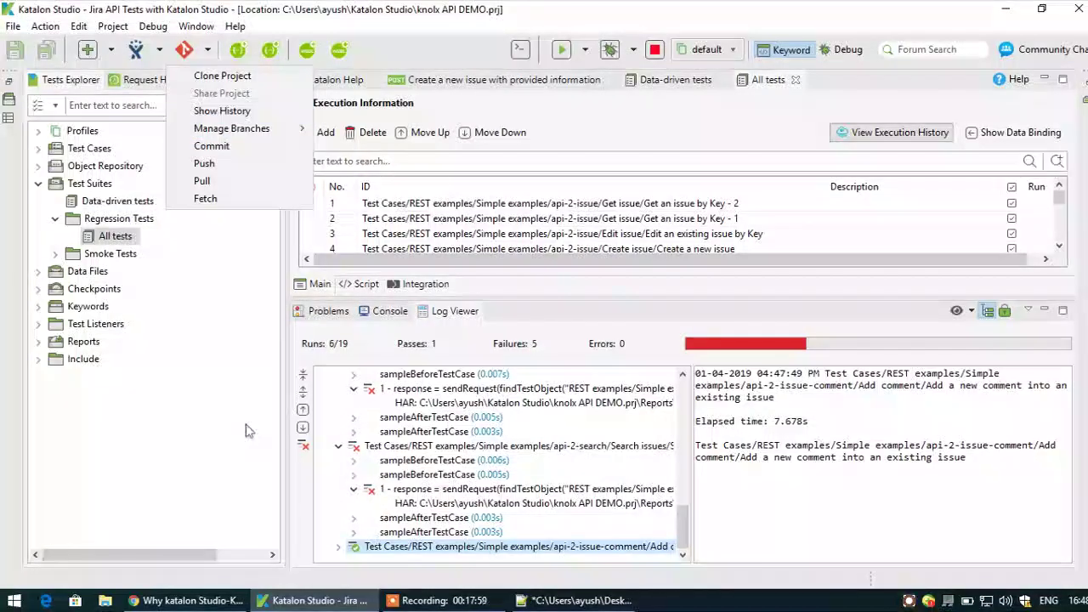
pyautogui.click(213, 492)
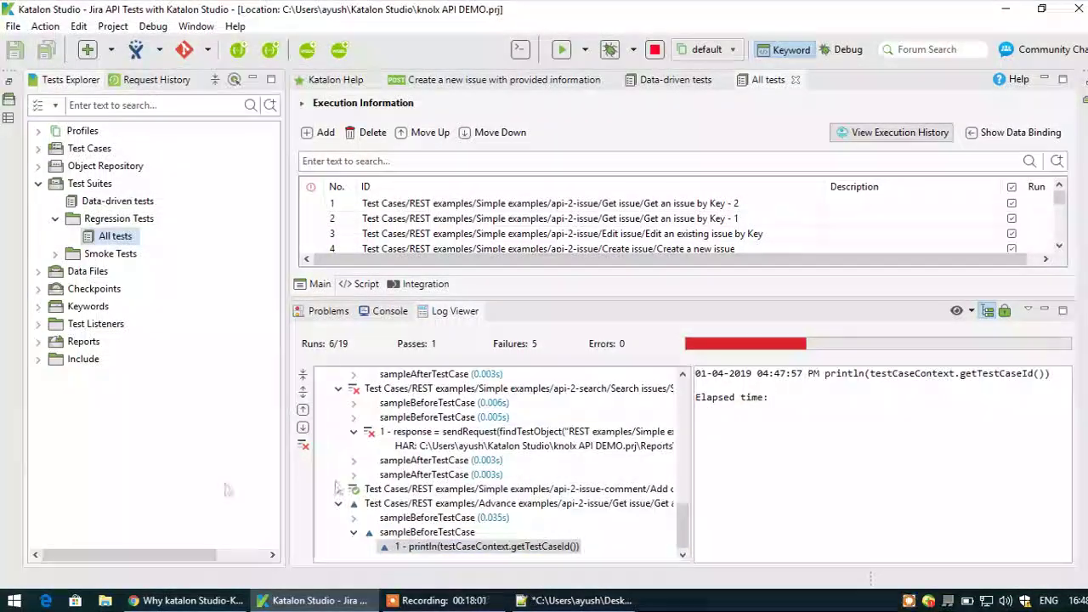